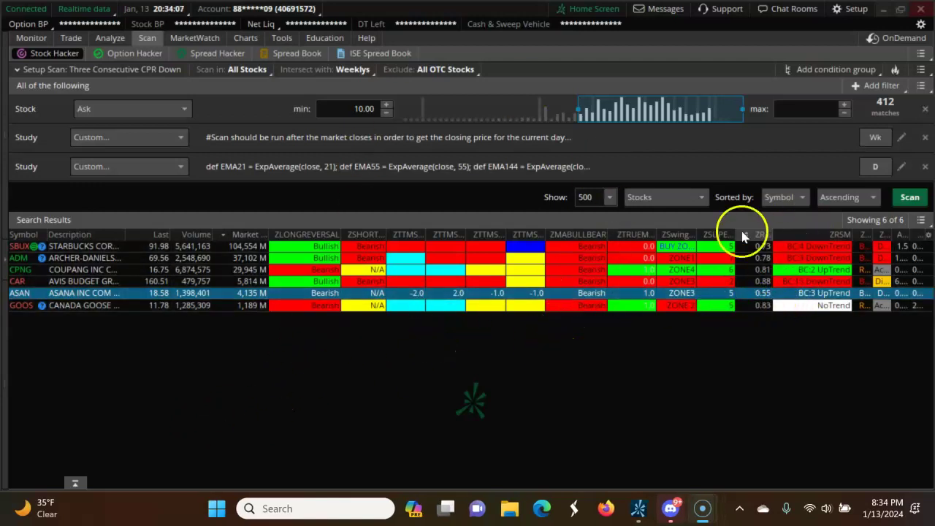
- Delete the def EMA21 study filter from the Three Consecutive CPR Down scan, leaving 27 results
{"action": "left_click", "coordinate": [924, 167]}
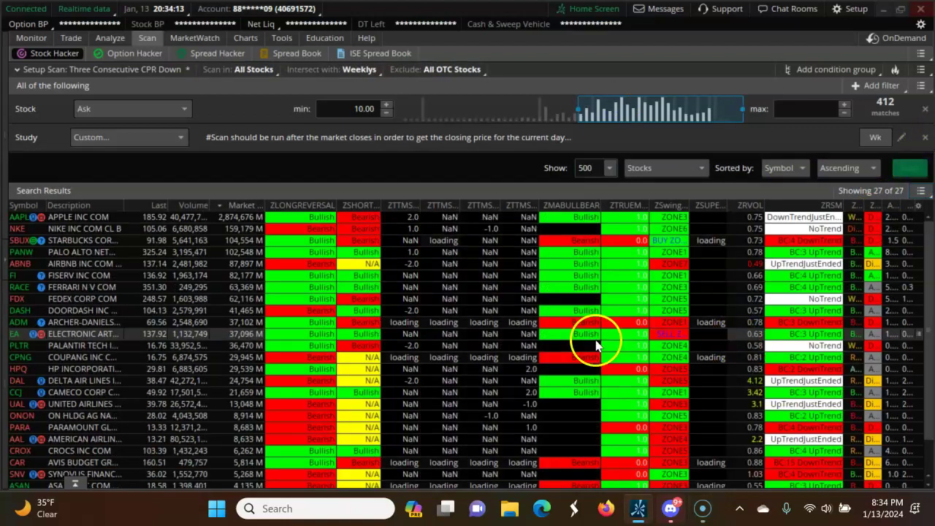
- Sort the 27 scan results by Market Cap, then by ZMABULLBEAR with bearish stocks first
{"action": "left_click", "coordinate": [240, 207]}
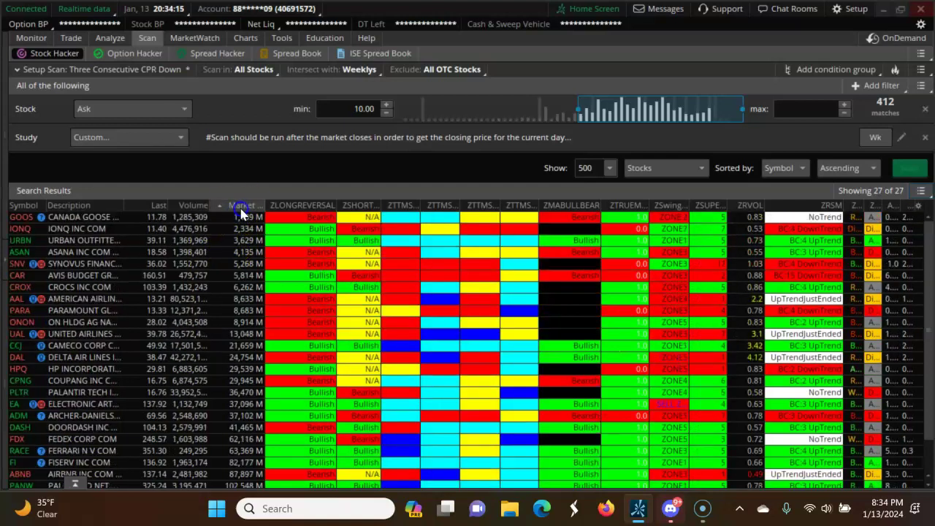
{"action": "left_click", "coordinate": [584, 206]}
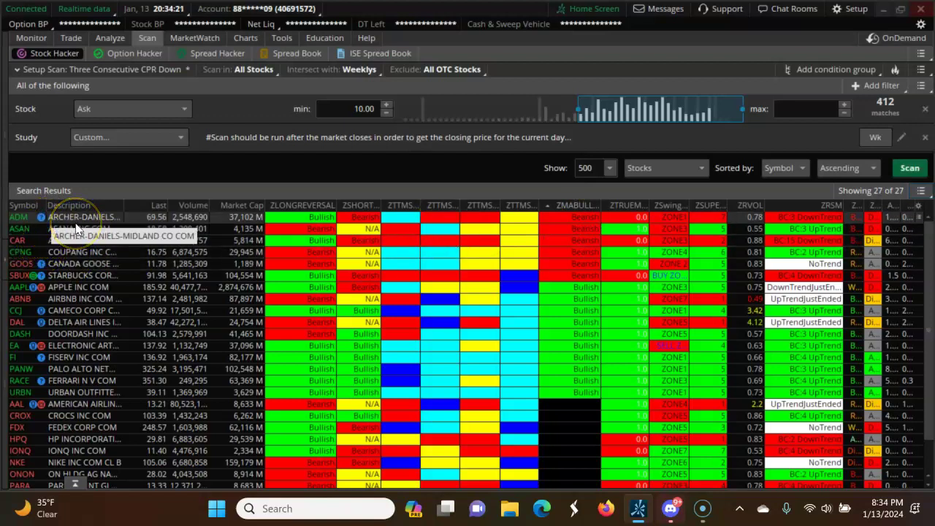
{"action": "mouse_move", "coordinate": [245, 38]}
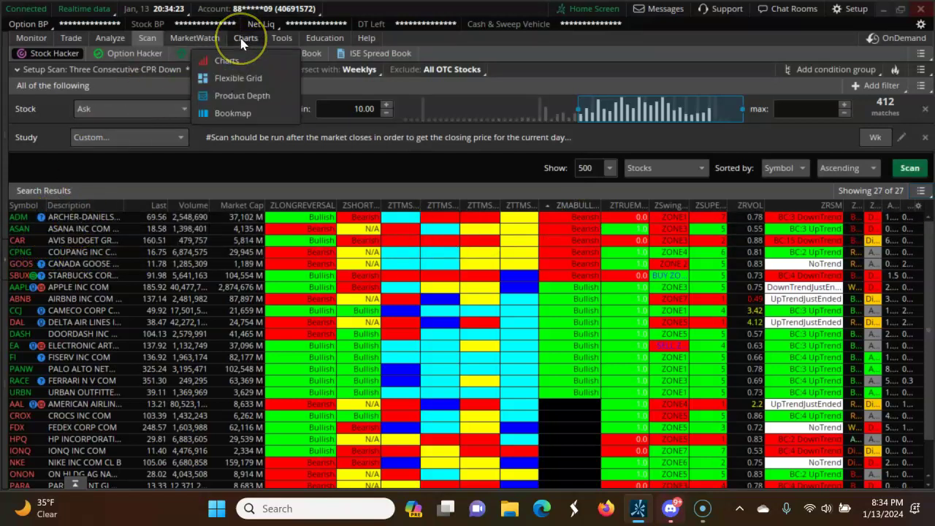
- Load the ADM hourly chart, show its CPR level lines, then return to the scan results
{"action": "left_click", "coordinate": [241, 44]}
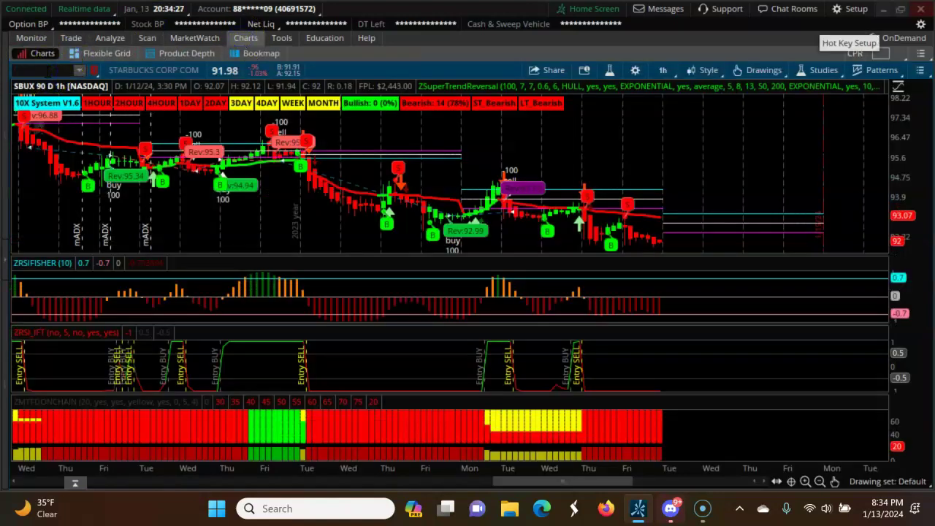
{"action": "type", "text": "ADM"}
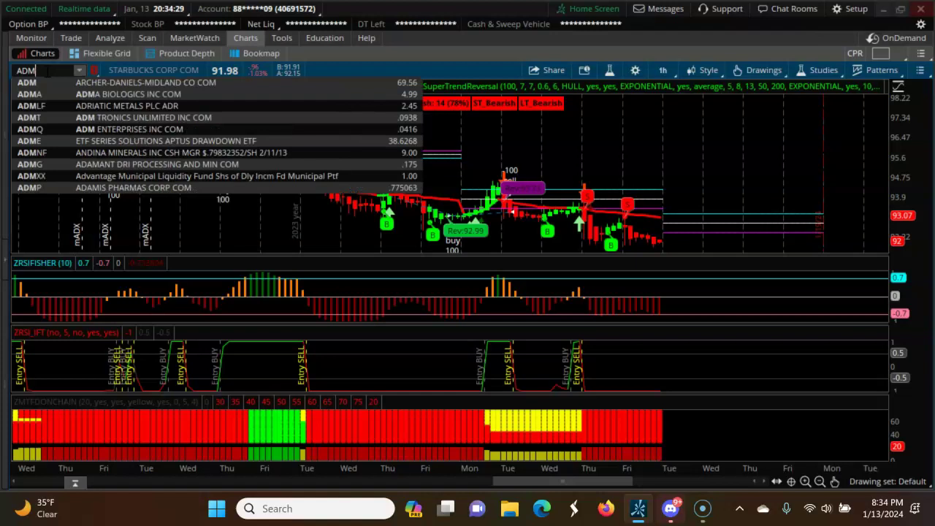
{"action": "left_click", "coordinate": [44, 83]}
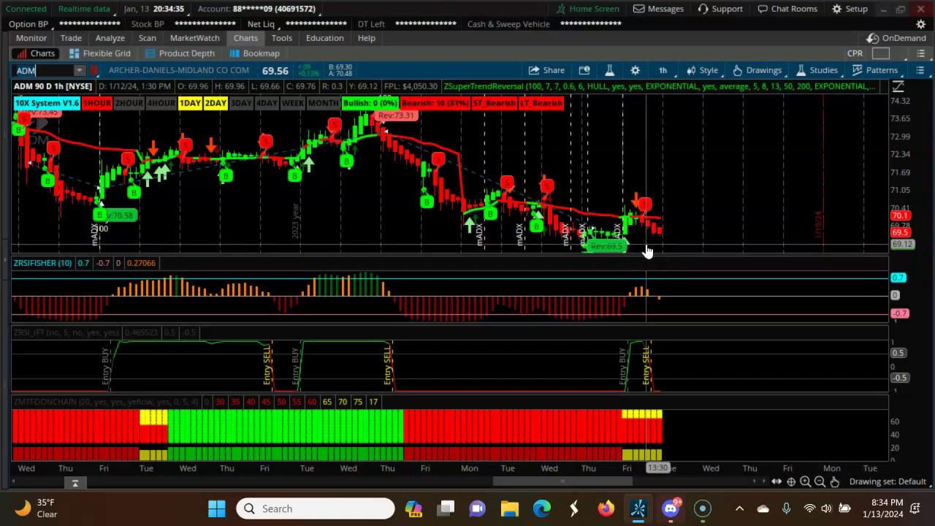
{"action": "left_click", "coordinate": [682, 227]}
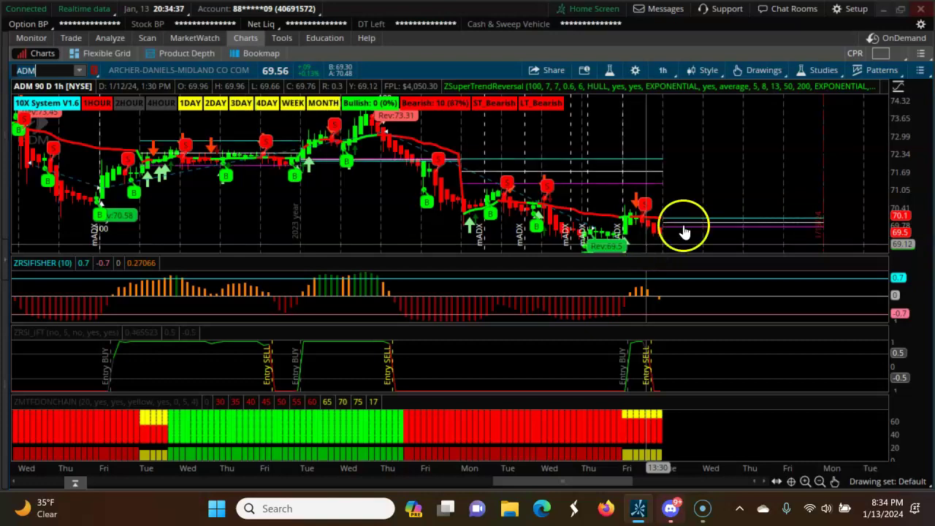
{"action": "left_click", "coordinate": [783, 181]}
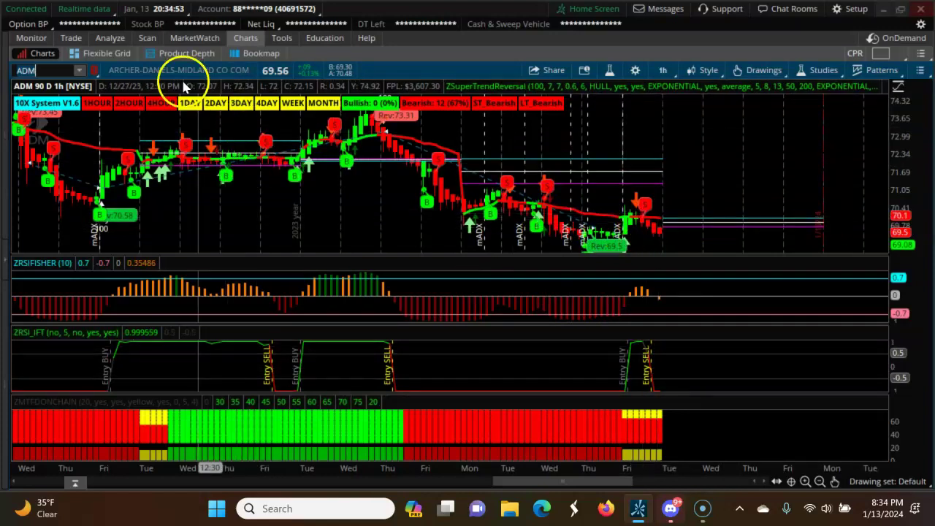
{"action": "left_click", "coordinate": [148, 41]}
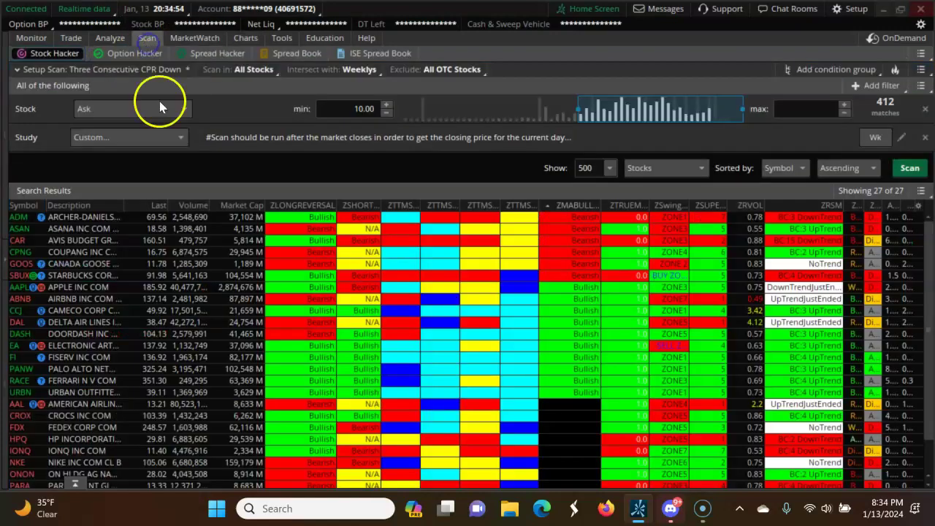
- Inspect the ASAN and CAR result rows, then load the CAR (Avis Budget Group) chart
{"action": "left_click", "coordinate": [119, 229]}
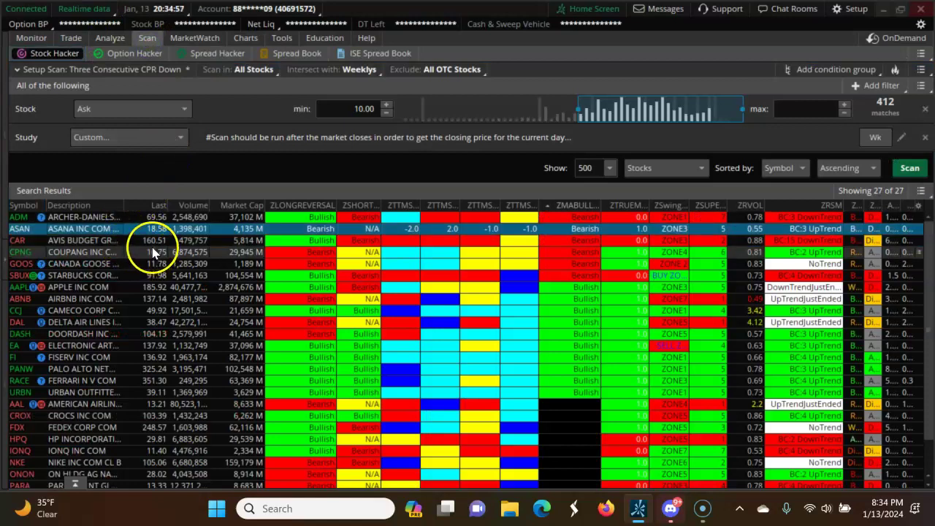
{"action": "left_click", "coordinate": [152, 241]}
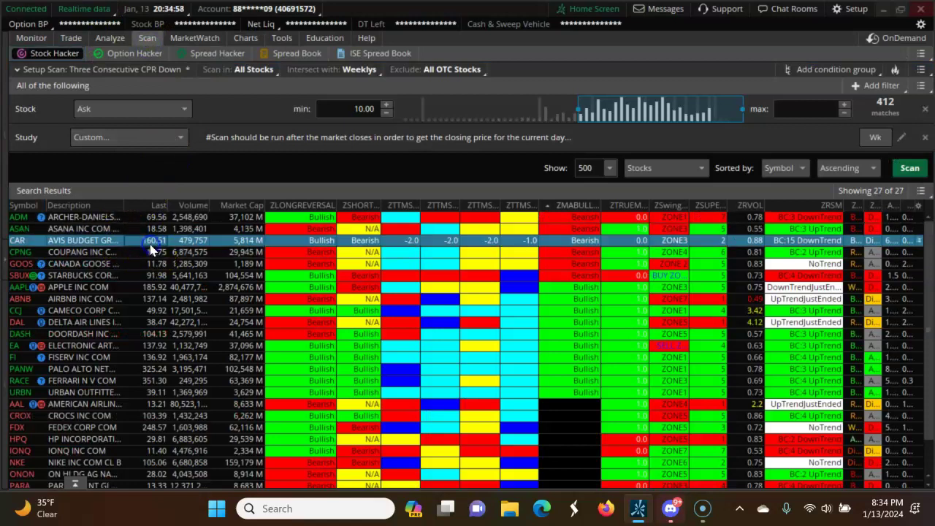
{"action": "left_click", "coordinate": [246, 38]}
{"action": "type", "text": "CA"}
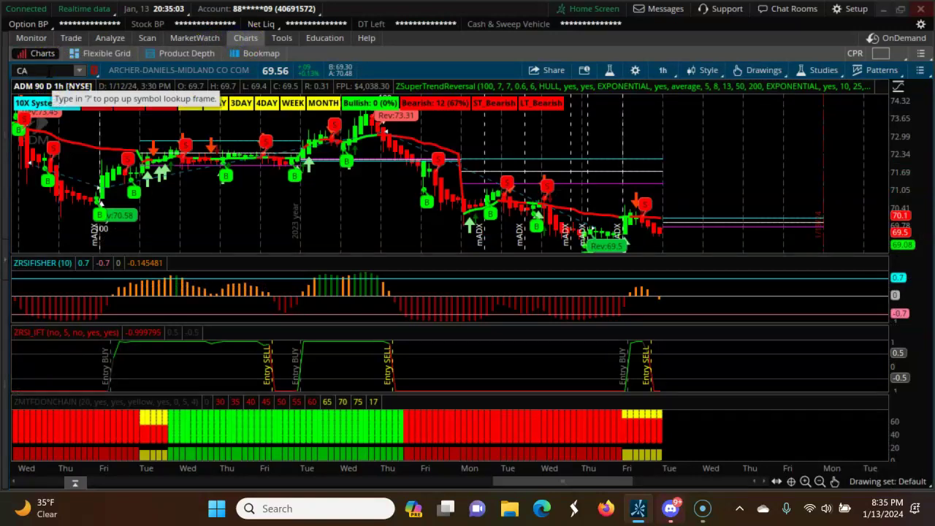
{"action": "type", "text": "R"}
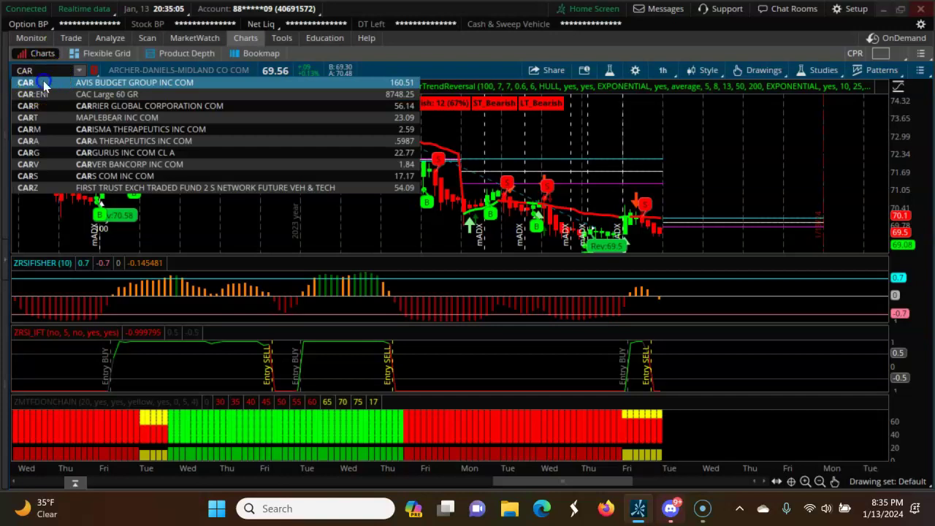
{"action": "left_click", "coordinate": [44, 84]}
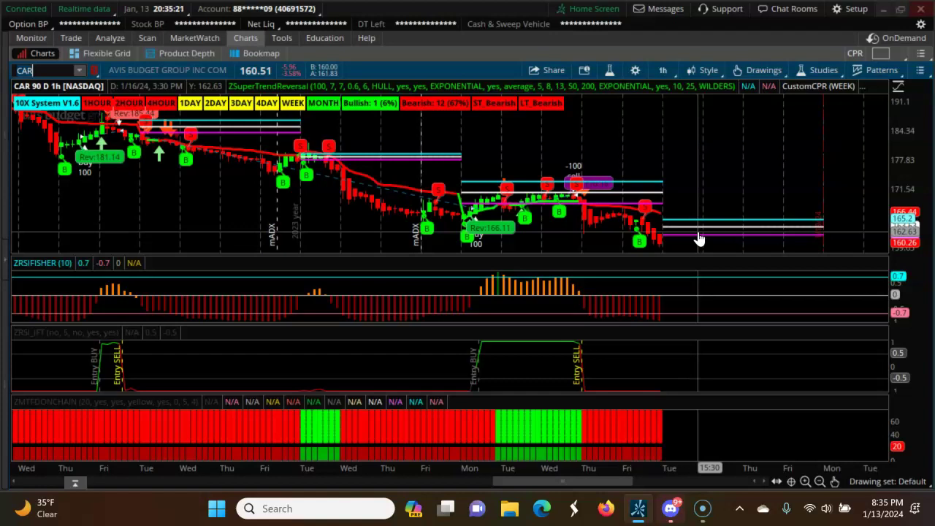
{"action": "left_click", "coordinate": [150, 40]}
{"action": "left_click", "coordinate": [105, 255]}
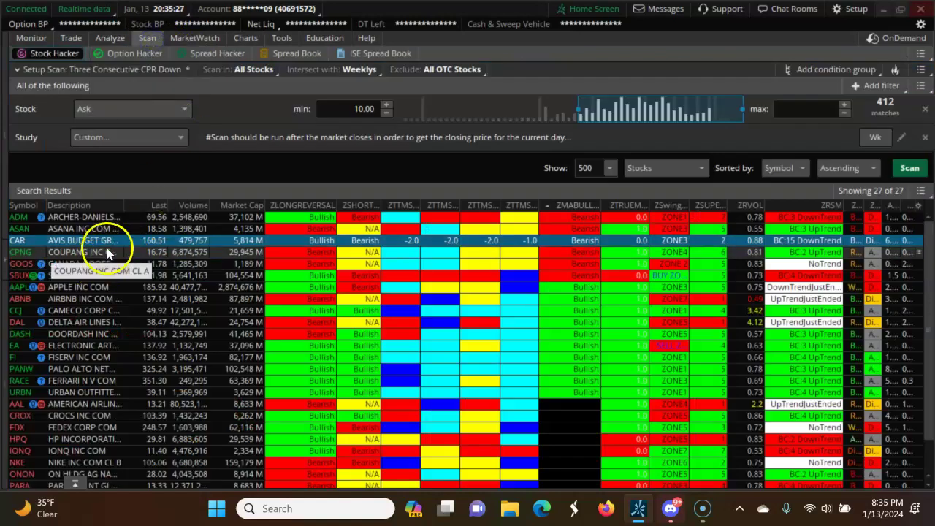
{"action": "left_click", "coordinate": [106, 254]}
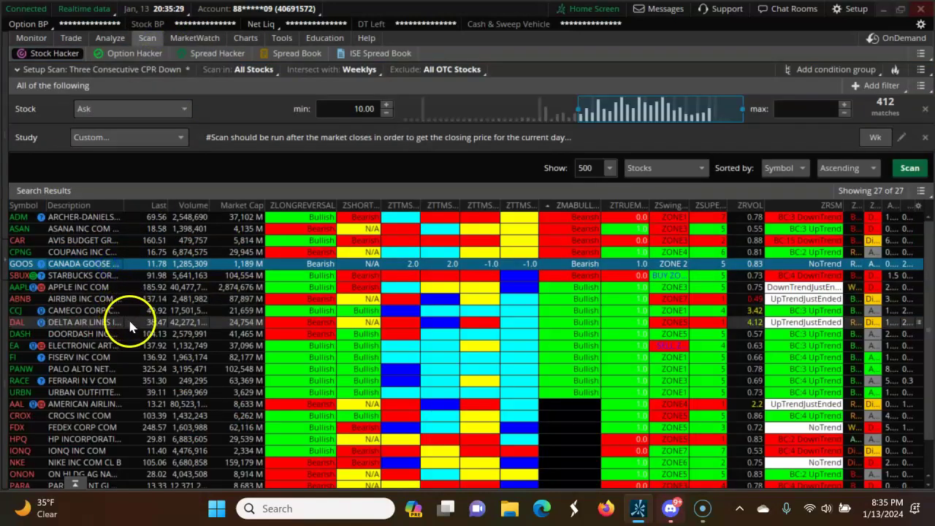
{"action": "left_click", "coordinate": [406, 308]}
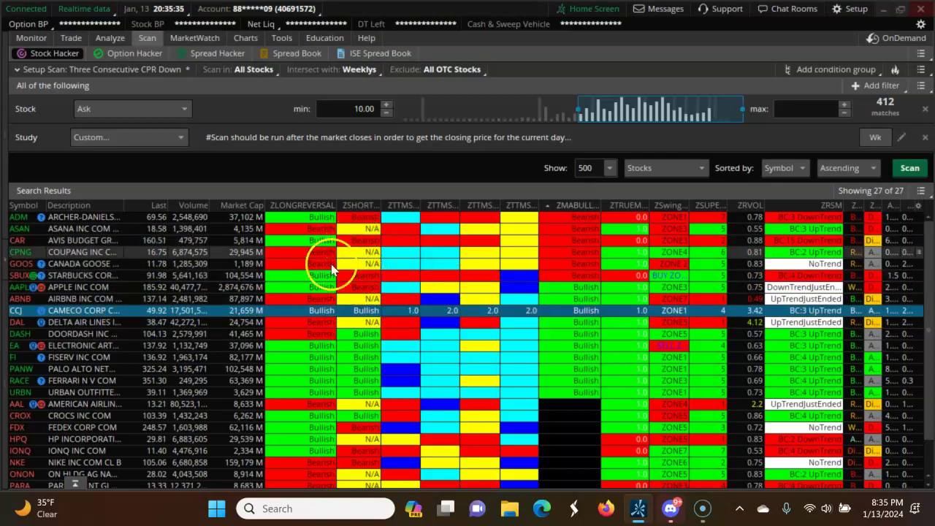
{"action": "left_click", "coordinate": [246, 38]}
{"action": "type", "text": "SBU"}
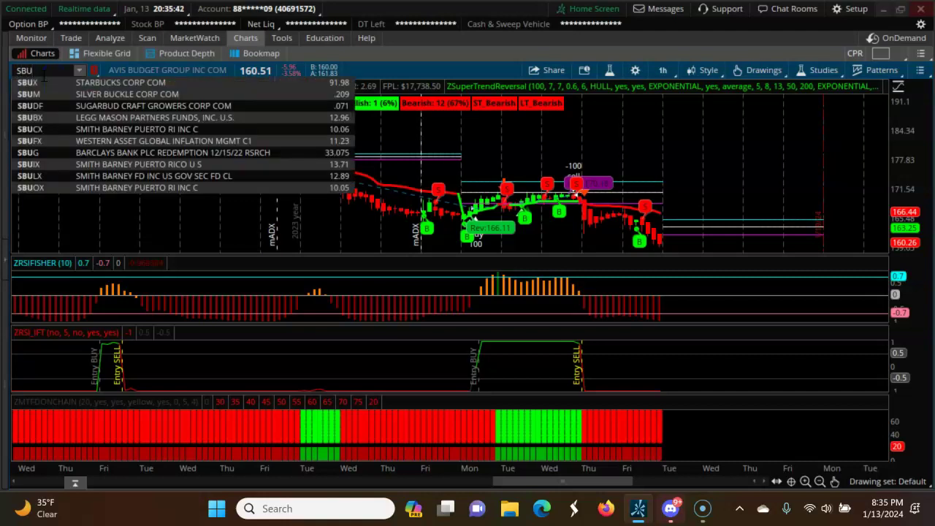
- Load the Starbucks (SBUX) chart and bring up its option chain for trading
{"action": "type", "text": "X"}
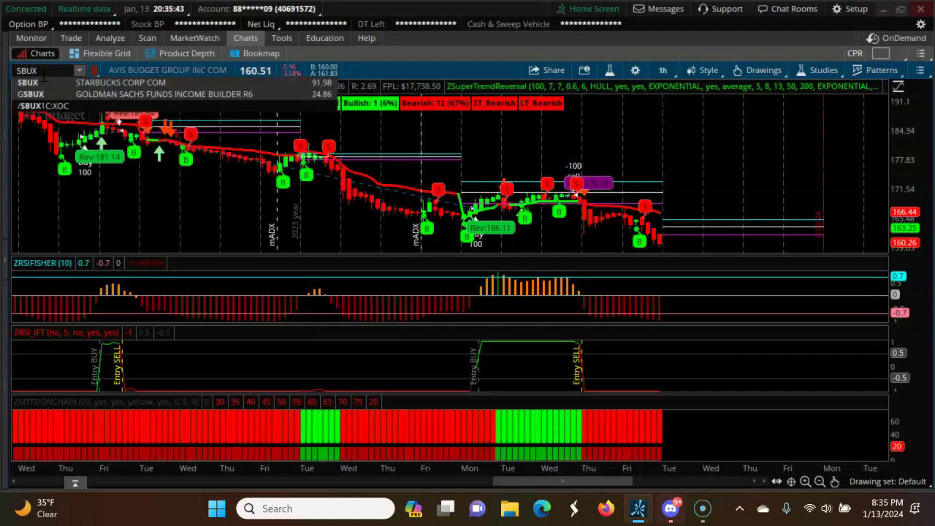
{"action": "left_click", "coordinate": [29, 82]}
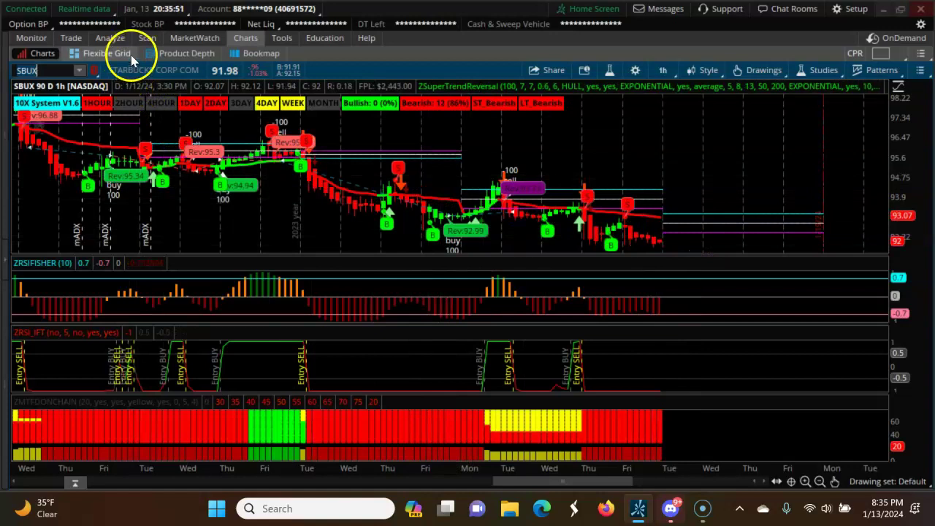
{"action": "left_click", "coordinate": [73, 39]}
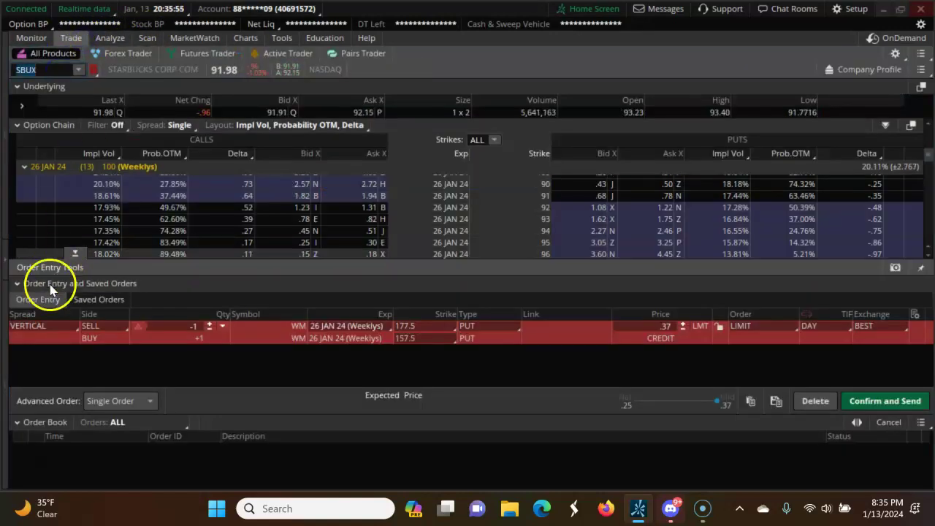
- Discard the leftover put spread and draft a sale of the SBUX 26 JAN 24 93 call at .78
{"action": "left_click", "coordinate": [828, 404]}
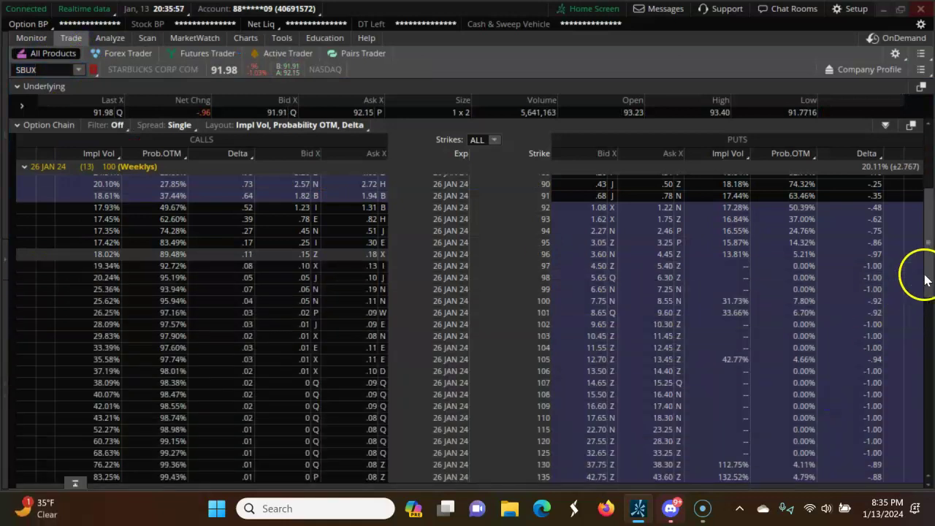
{"action": "left_click_drag", "start_coordinate": [929, 252], "coordinate": [930, 296]}
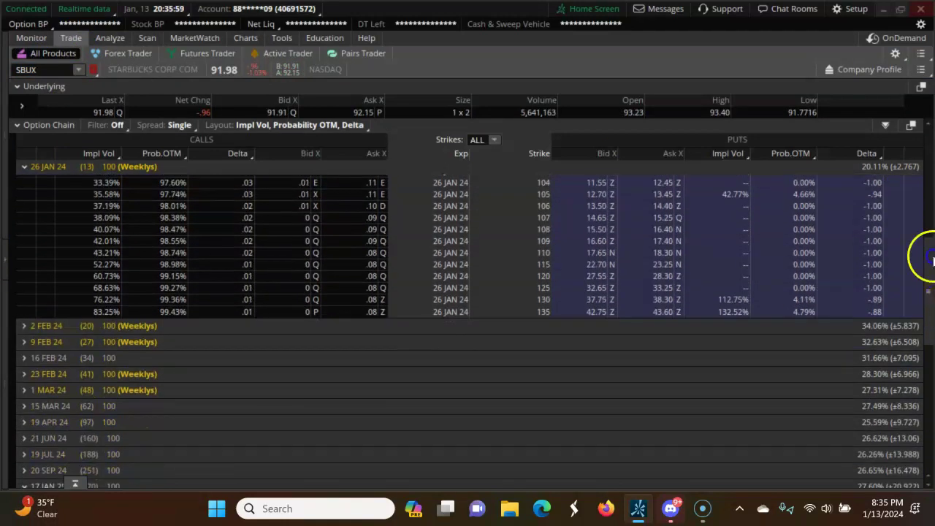
{"action": "left_click_drag", "start_coordinate": [929, 260], "coordinate": [929, 229]}
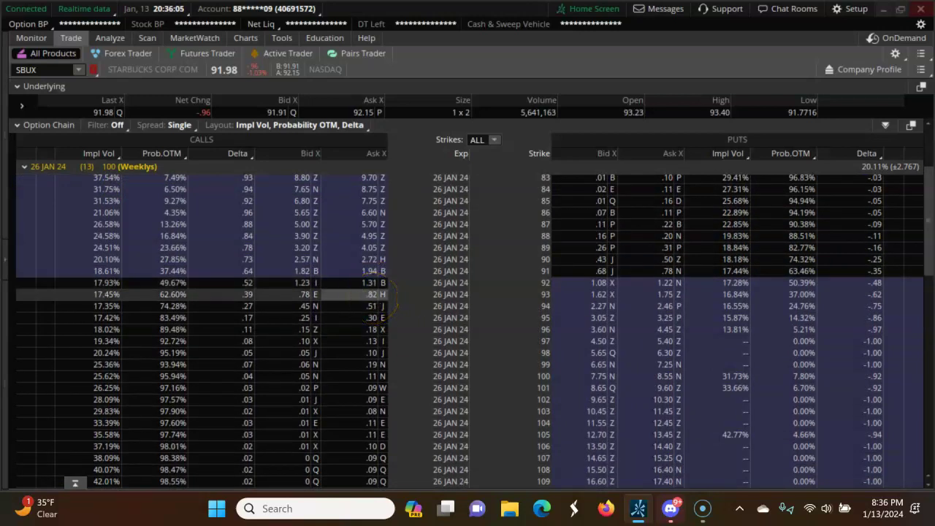
{"action": "left_click", "coordinate": [313, 296]}
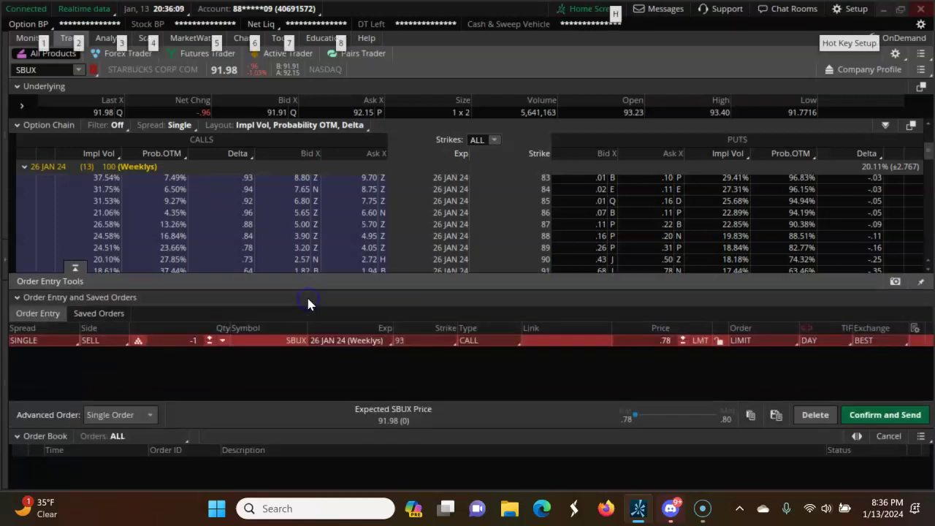
- Add the 97 call as the bought leg, making a 93/97 call vertical for a .68 credit
{"action": "left_click_drag", "start_coordinate": [925, 161], "coordinate": [930, 165]}
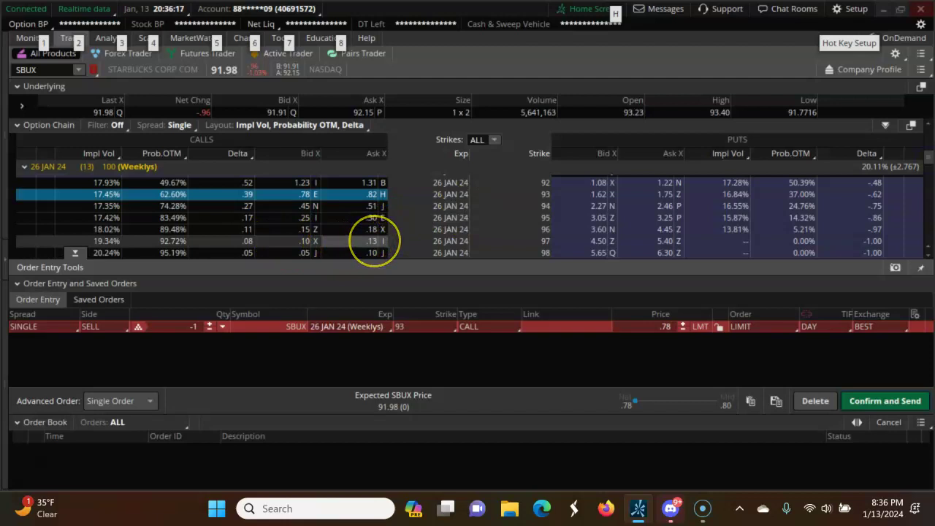
{"action": "left_click", "coordinate": [373, 242], "text": "ctrl"}
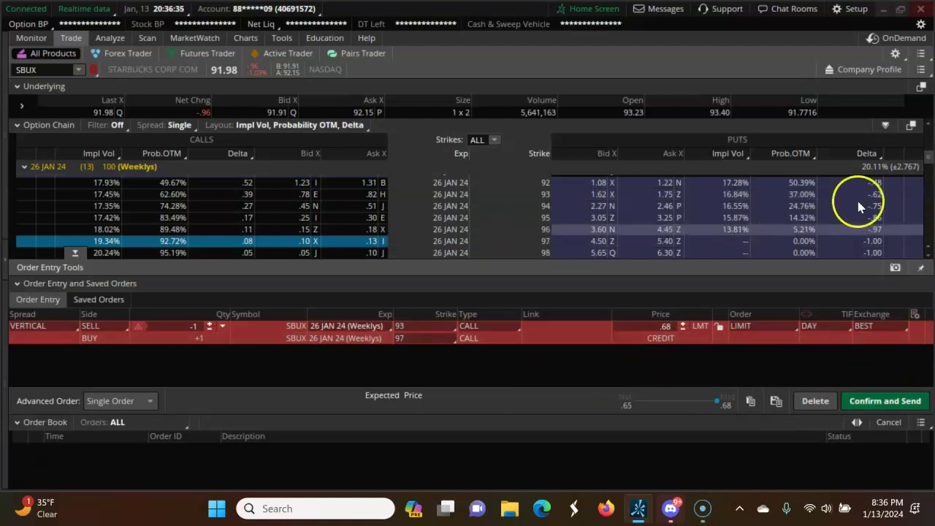
- Change the bought leg's strike from 97 to 102, making a 93/102 vertical at .75 credit
{"action": "left_click", "coordinate": [435, 341]}
{"action": "left_click", "coordinate": [437, 344]}
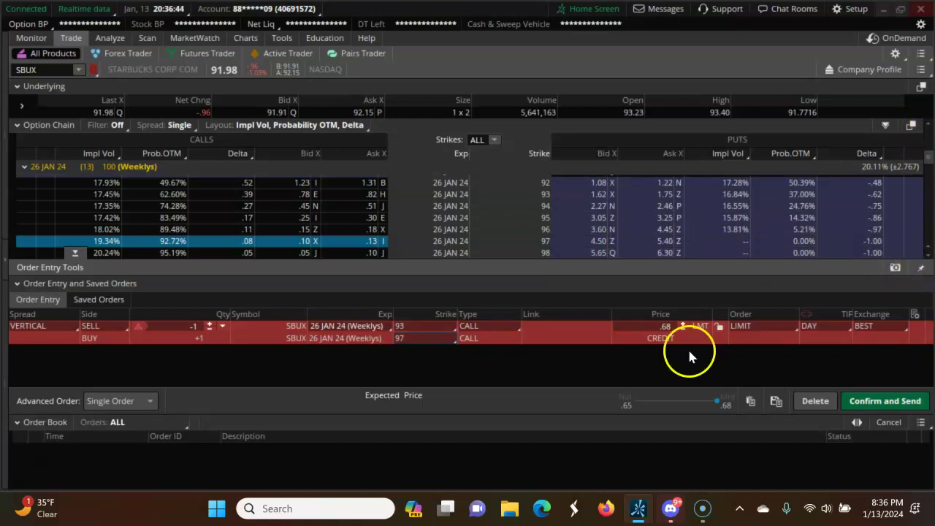
{"action": "left_click", "coordinate": [424, 345]}
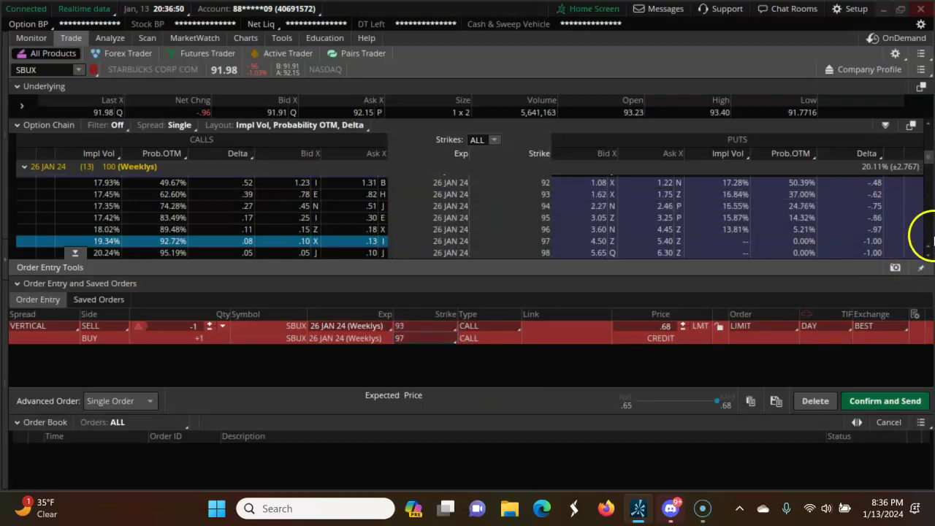
{"action": "left_click", "coordinate": [928, 255]}
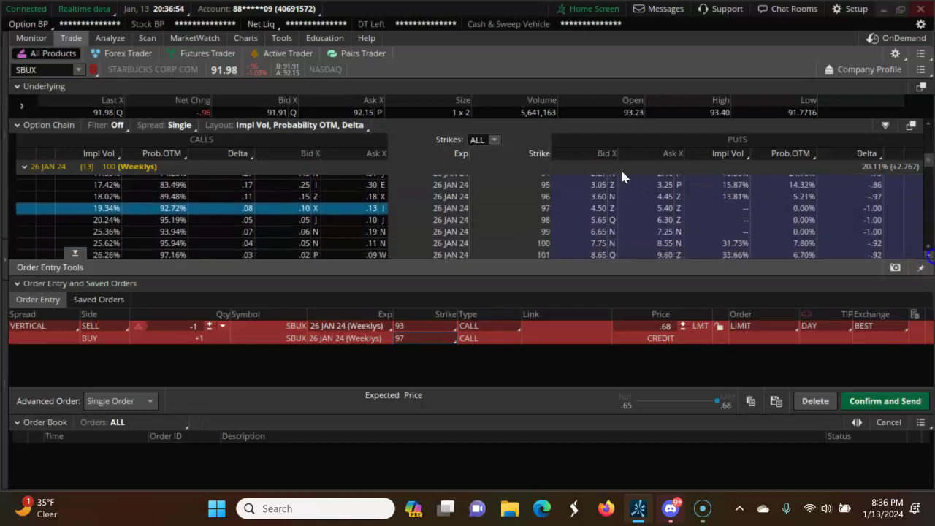
{"action": "scroll", "coordinate": [622, 175], "scroll_direction": "down", "scroll_amount": 2}
{"action": "scroll", "coordinate": [623, 175], "scroll_direction": "down", "scroll_amount": 1}
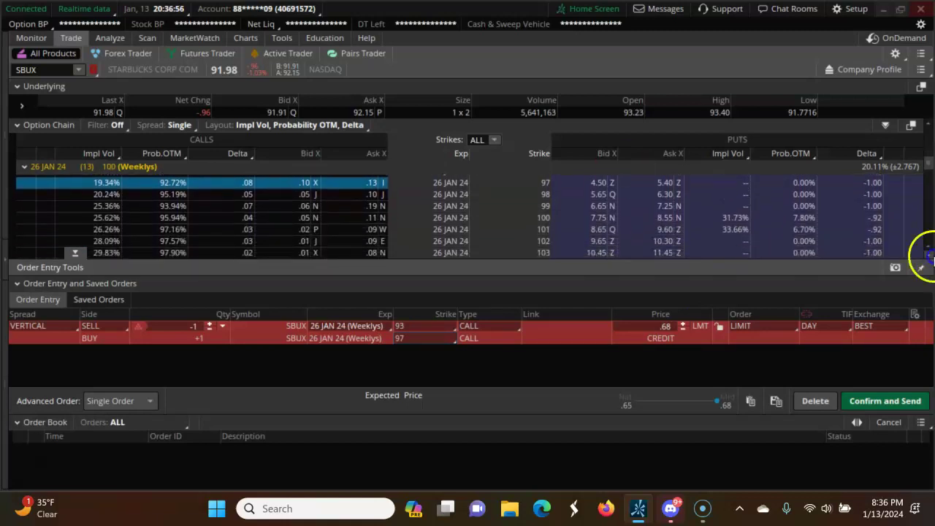
{"action": "left_click", "coordinate": [928, 255]}
{"action": "left_click", "coordinate": [427, 338]}
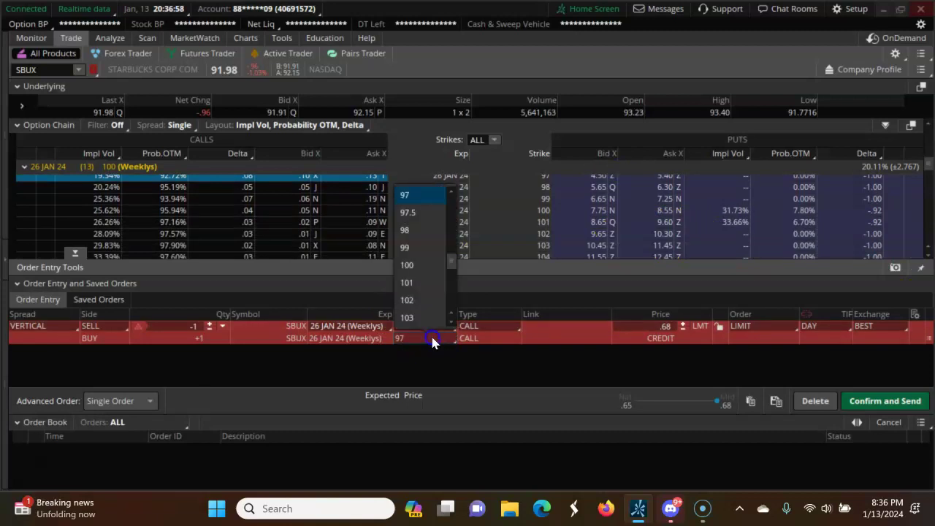
{"action": "left_click", "coordinate": [417, 297]}
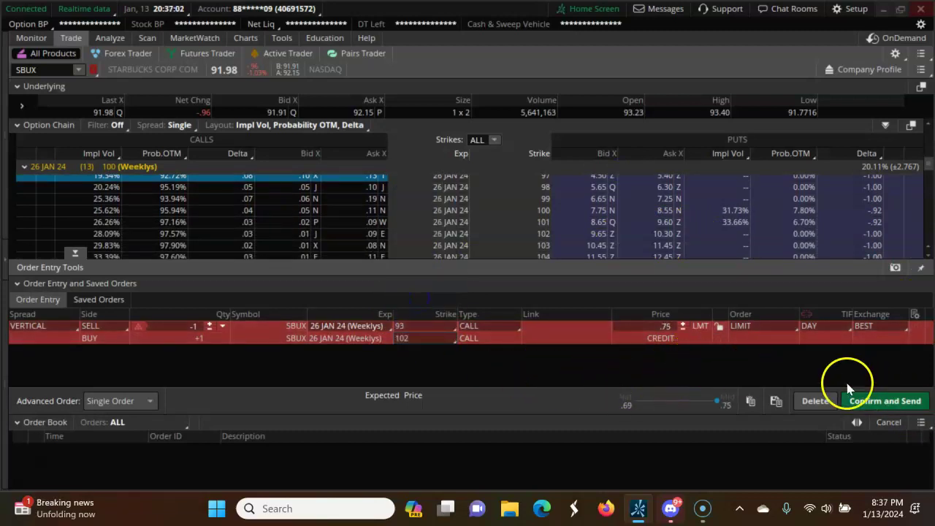
{"action": "left_click", "coordinate": [877, 400]}
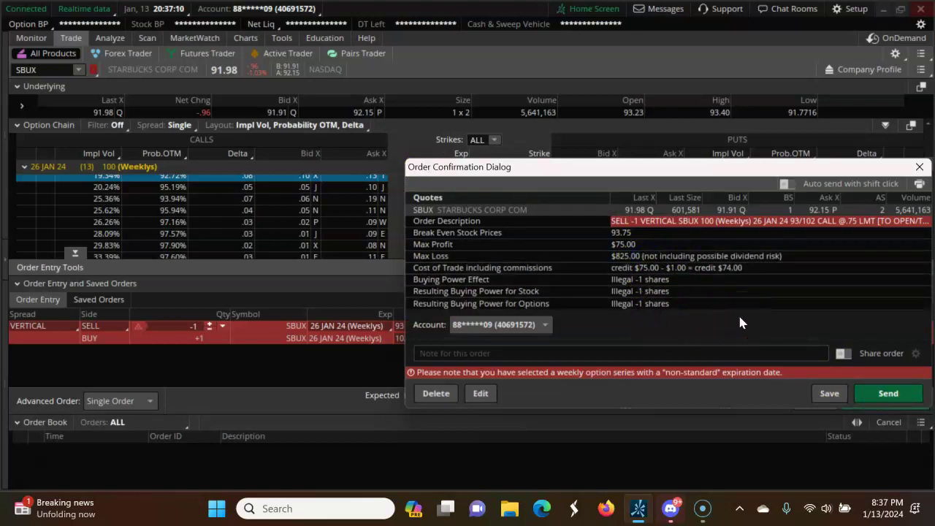
{"action": "left_click", "coordinate": [919, 167]}
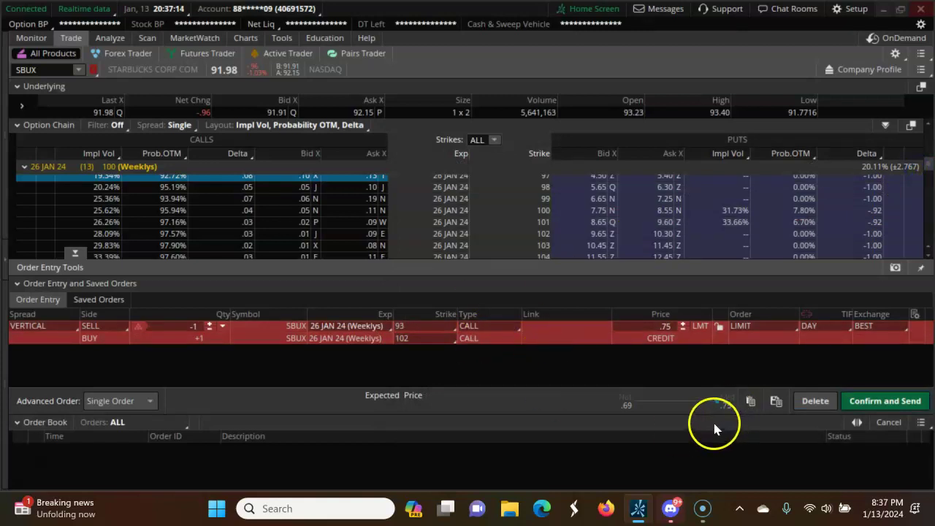